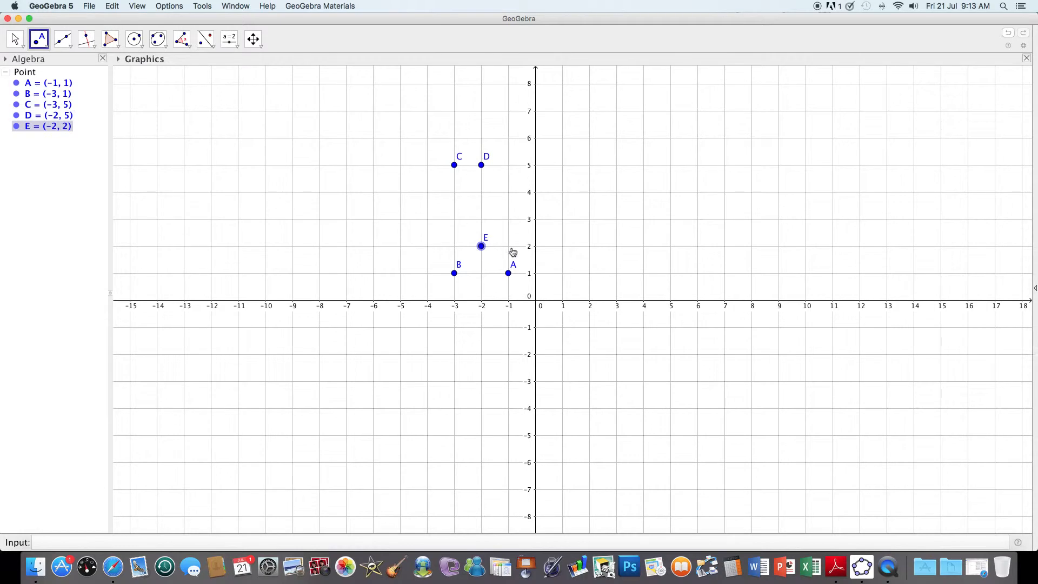
Plot point F at (-1, 2) and draw a closed polygon through points A, B, C, D, E and F
click(509, 246)
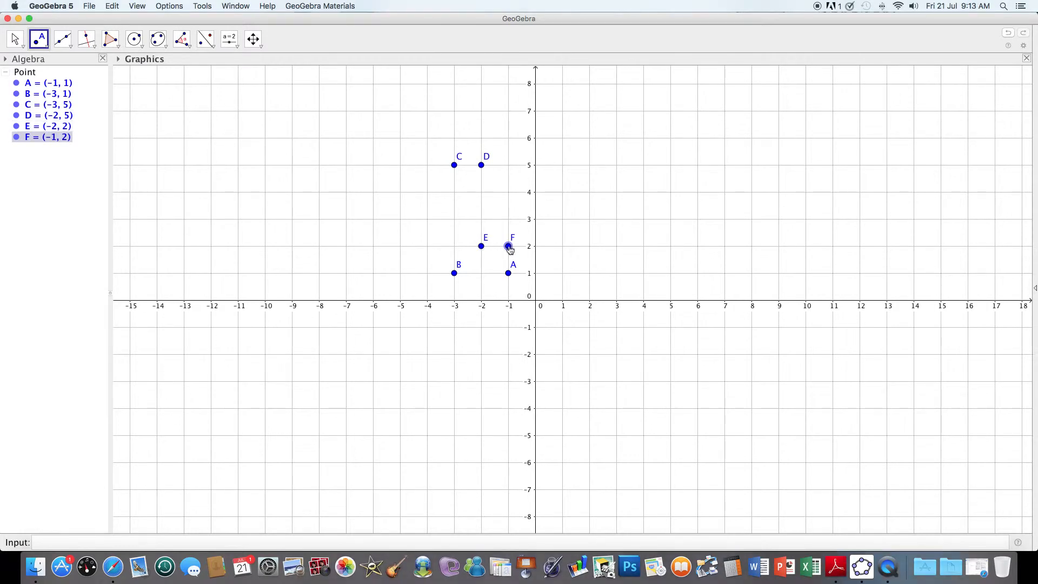
click(119, 47)
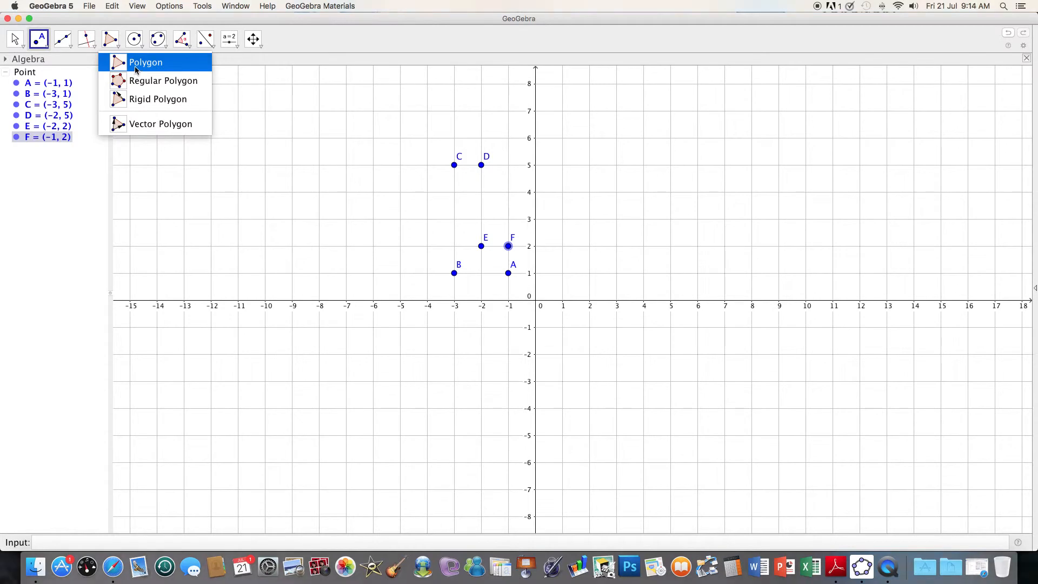
click(136, 63)
click(508, 273)
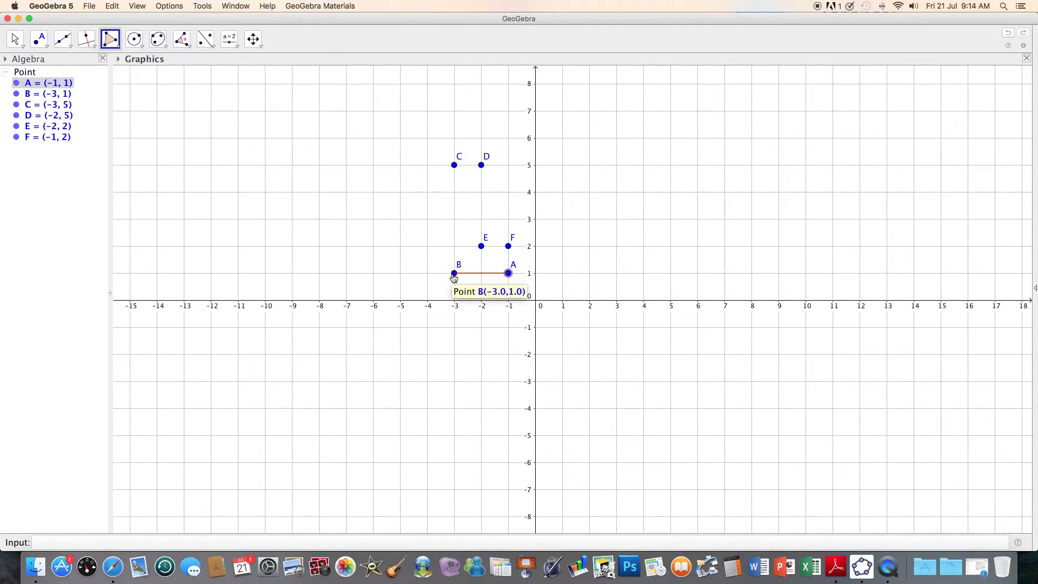
click(454, 274)
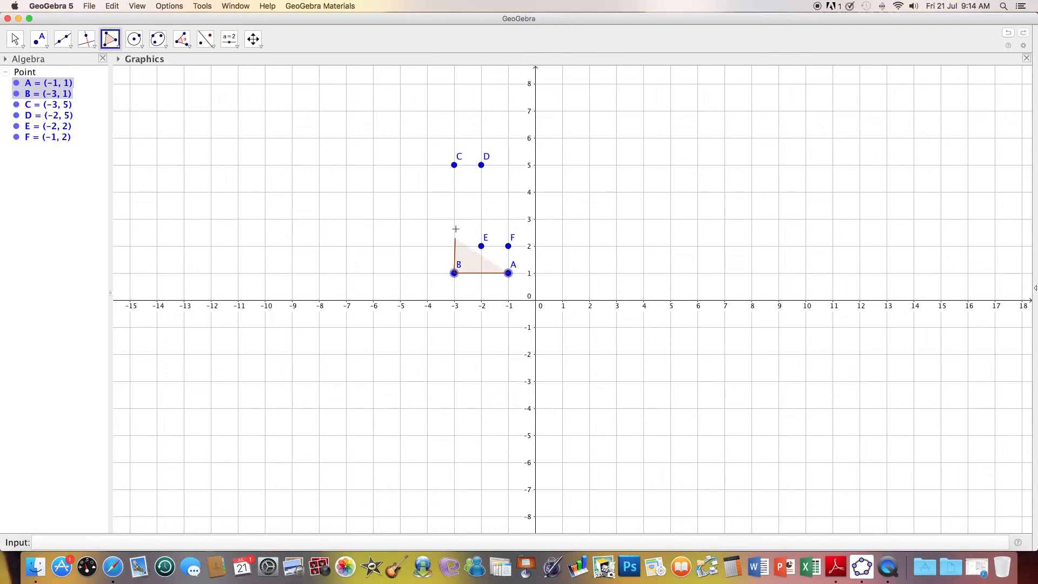
click(454, 166)
click(481, 165)
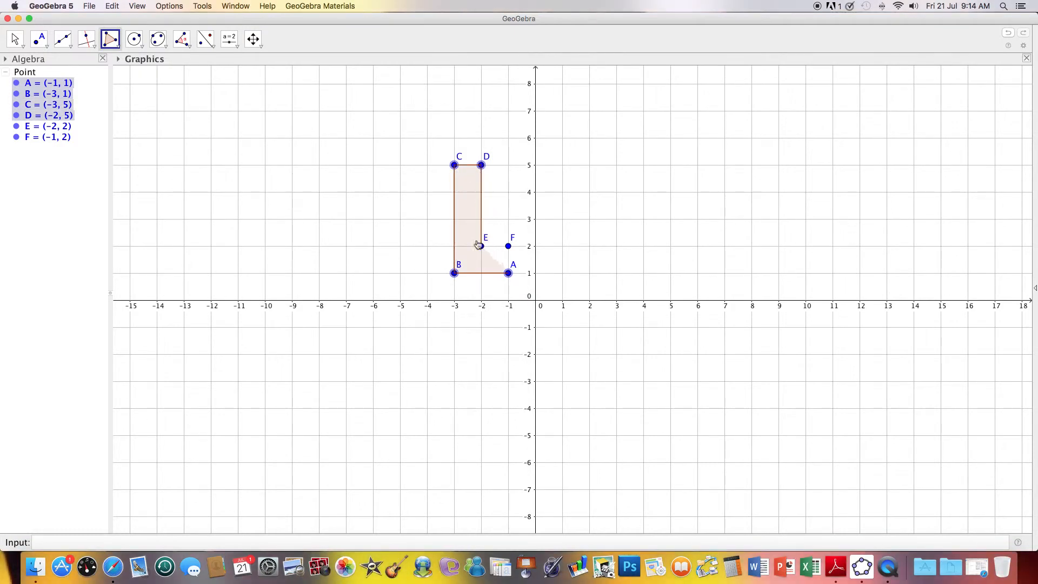
click(480, 246)
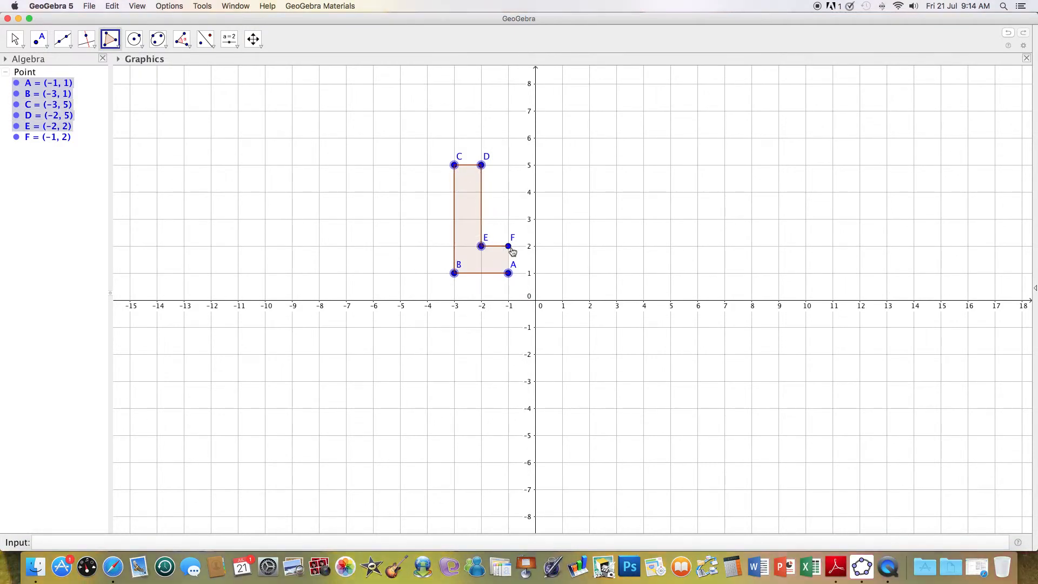
click(510, 248)
click(508, 273)
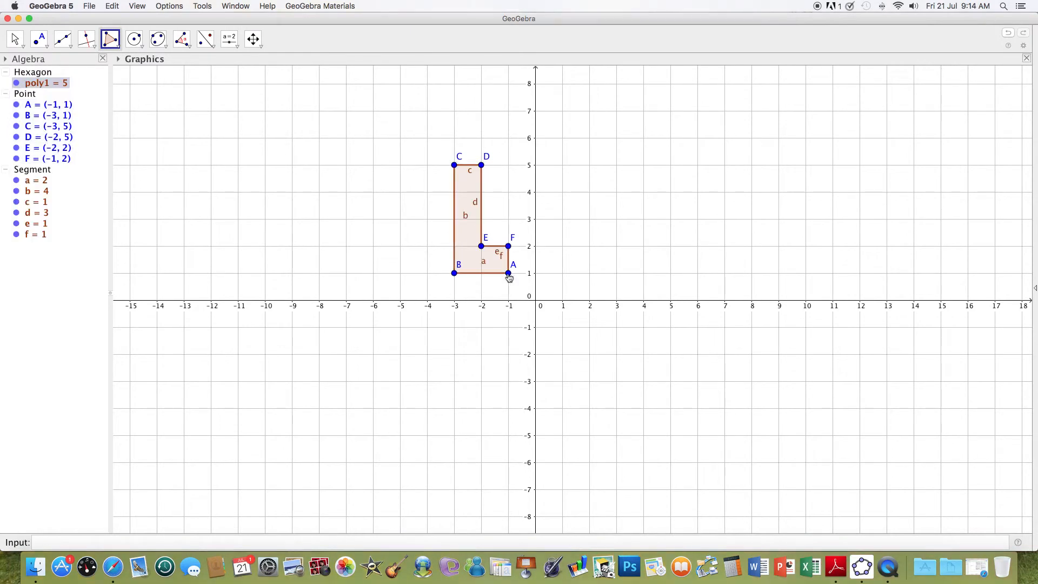
Set the L-shaped polygon's color to orange (255, 127, 0) with 100 opacity
right_click(466, 254)
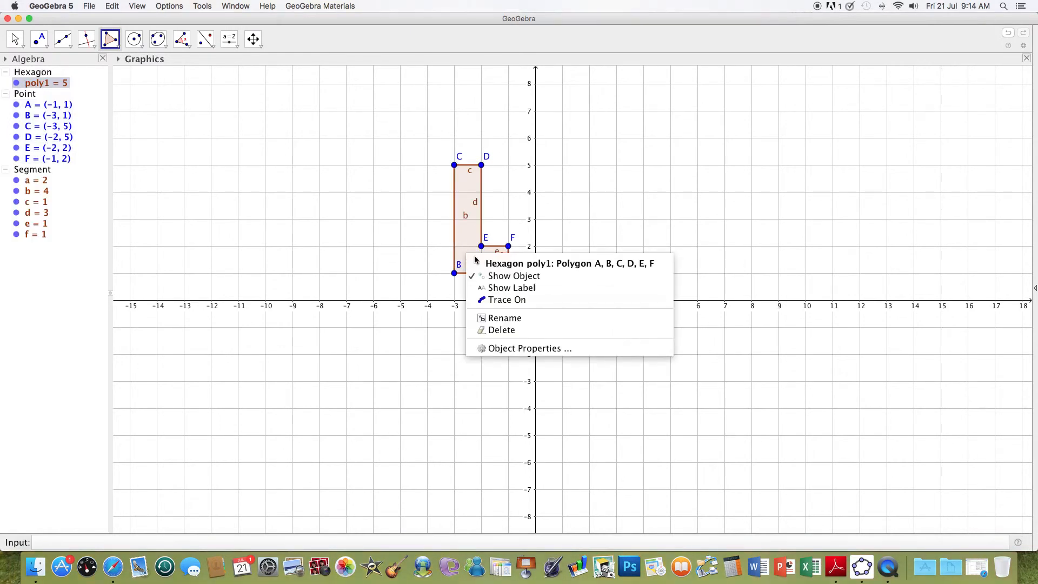
click(514, 349)
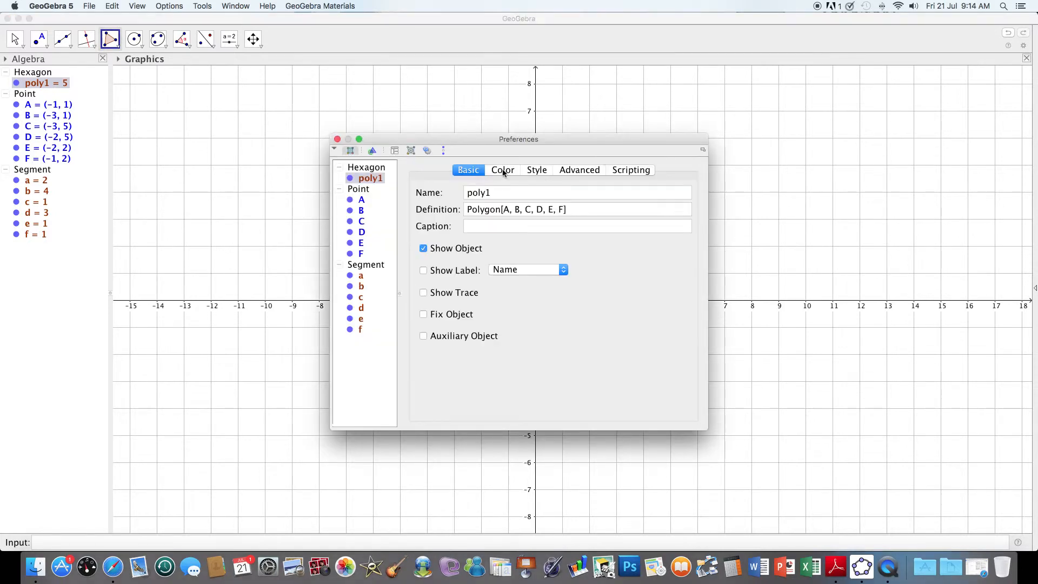
click(503, 171)
click(433, 203)
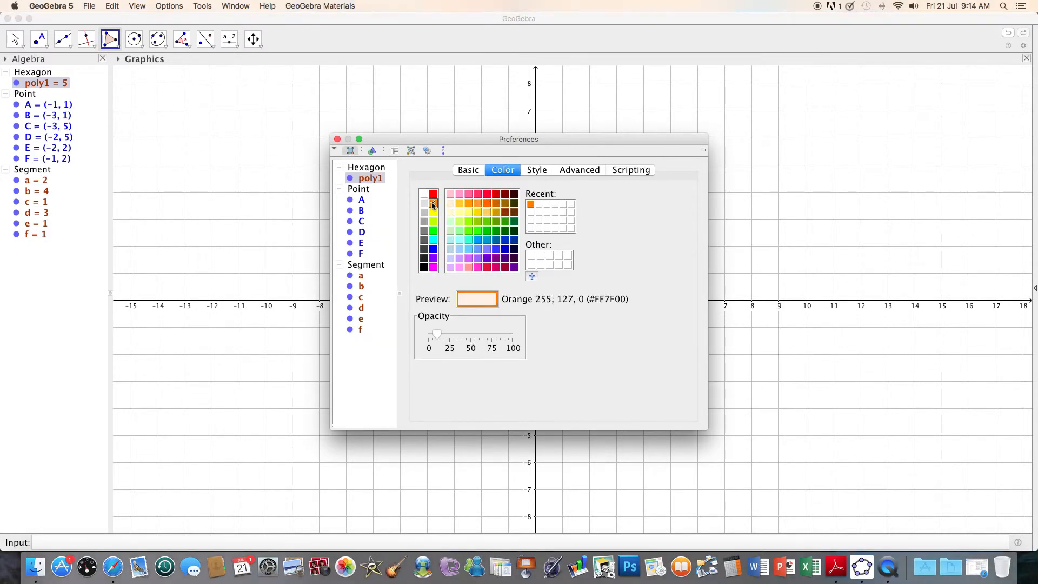
drag(436, 334, 512, 334)
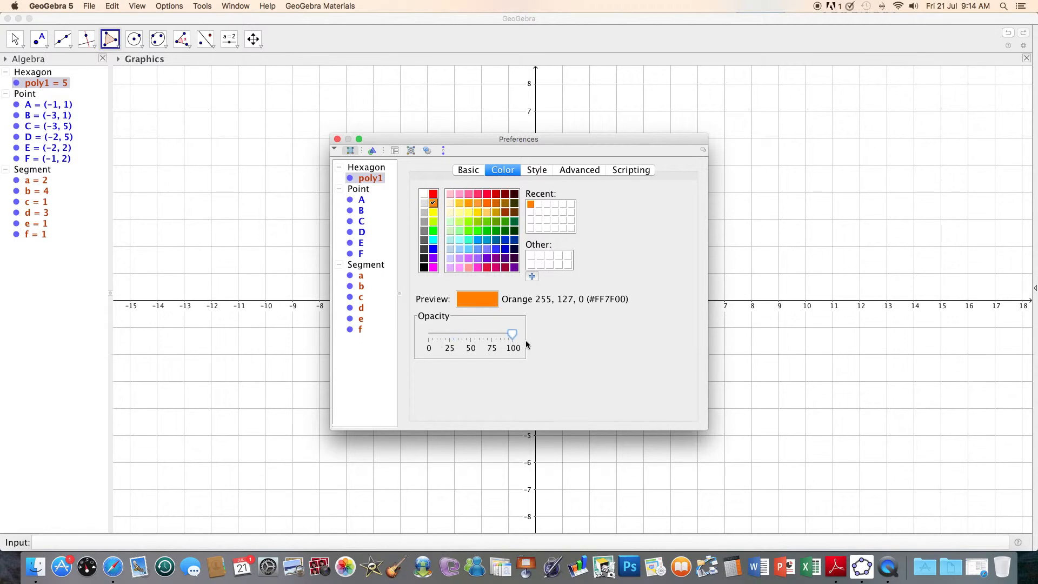
click(337, 140)
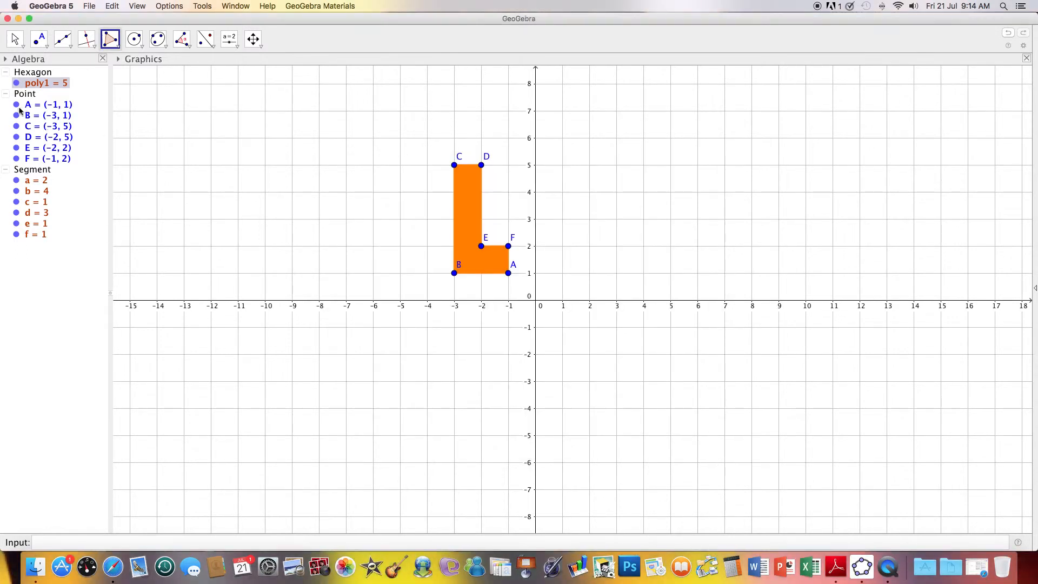
Hide the labels of the polygon's segments a, b, c, d, e and f
right_click(31, 182)
click(60, 223)
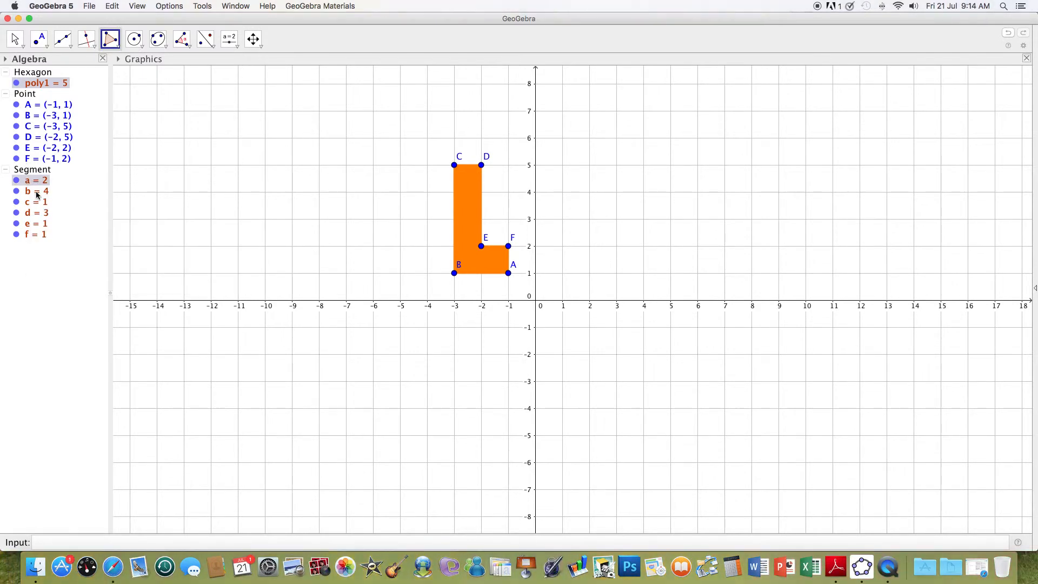
right_click(36, 193)
click(71, 237)
right_click(34, 204)
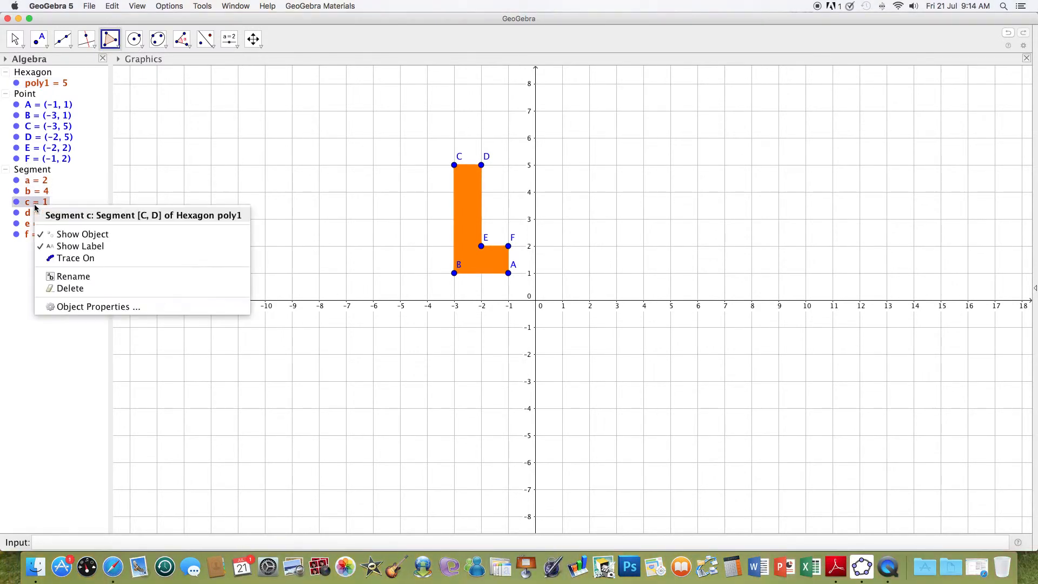
click(72, 251)
right_click(31, 213)
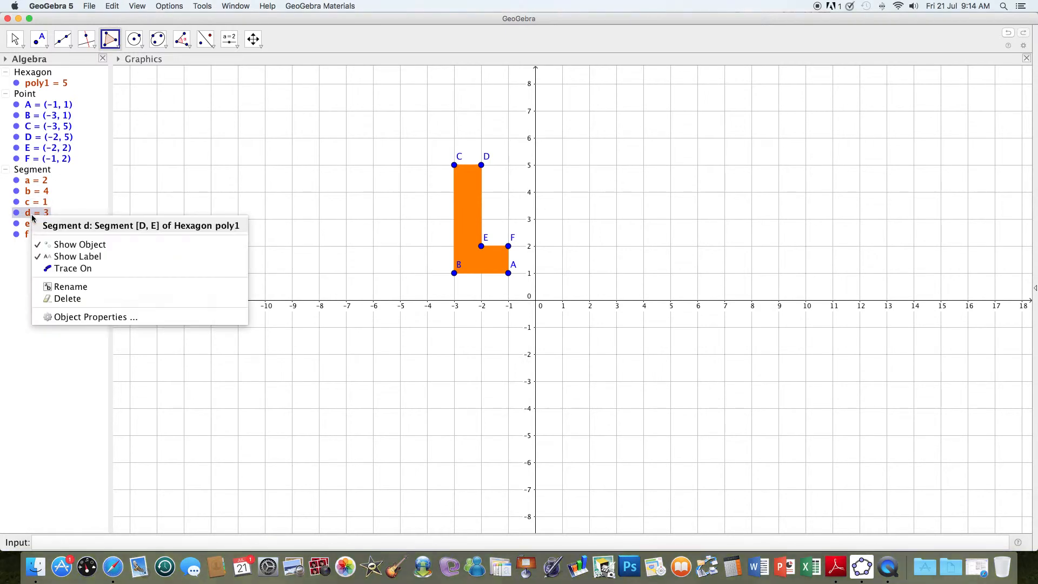
click(63, 259)
right_click(36, 225)
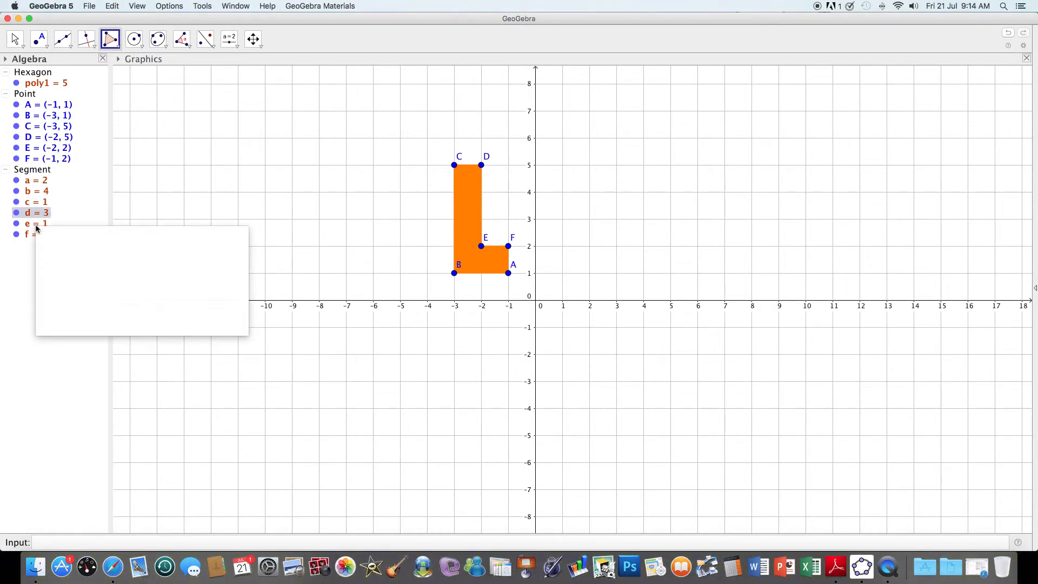
click(63, 266)
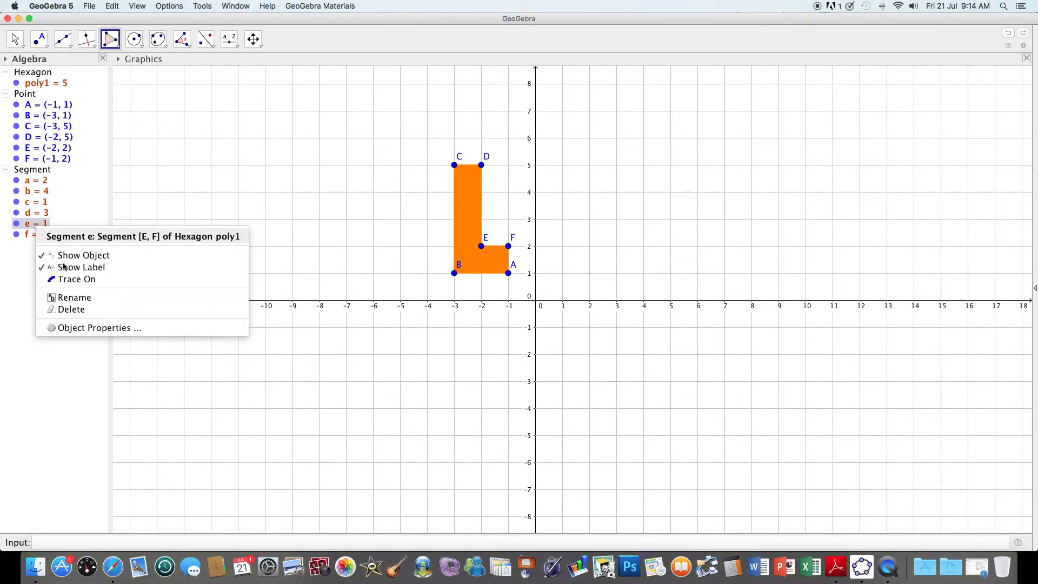
right_click(32, 234)
click(81, 276)
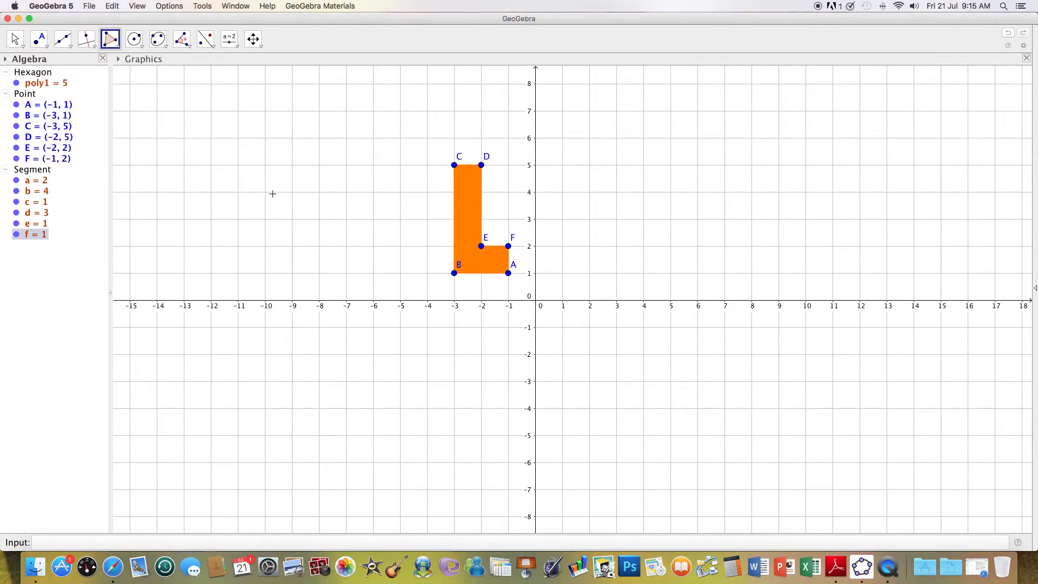
Place a point at the origin and rotate the L-shaped polygon 90° clockwise around it
click(39, 39)
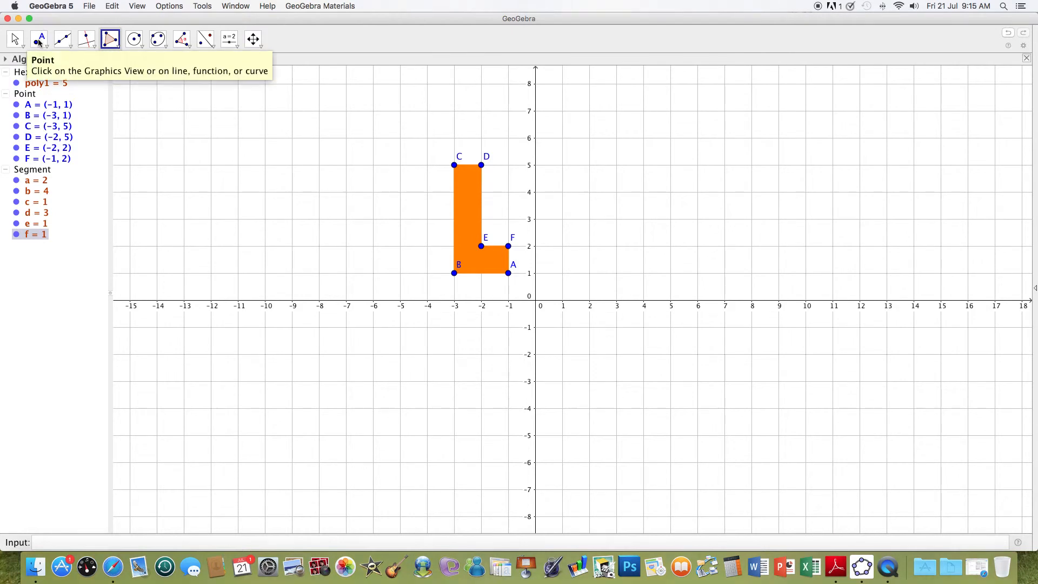
click(536, 302)
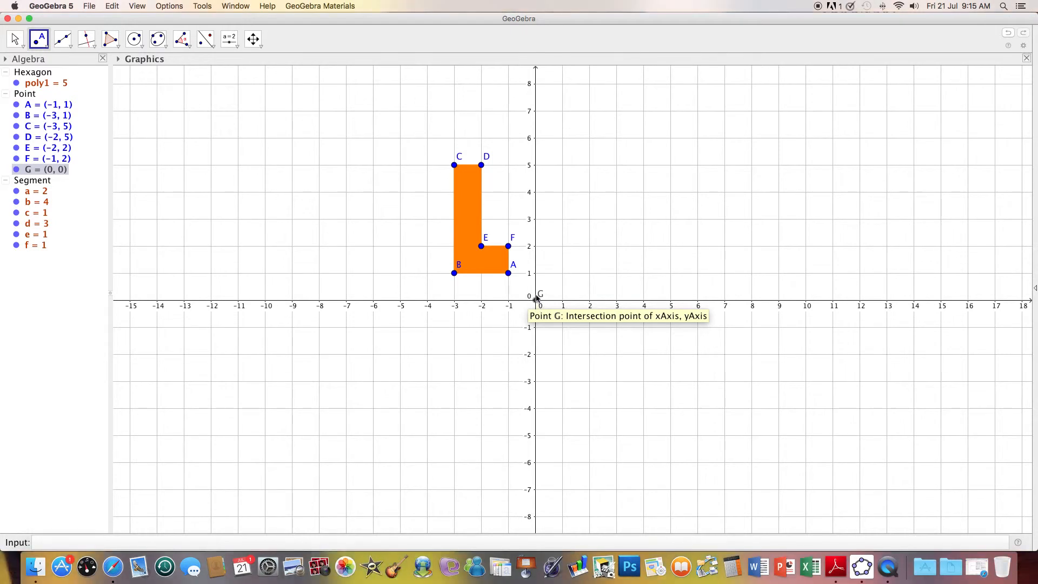
click(211, 48)
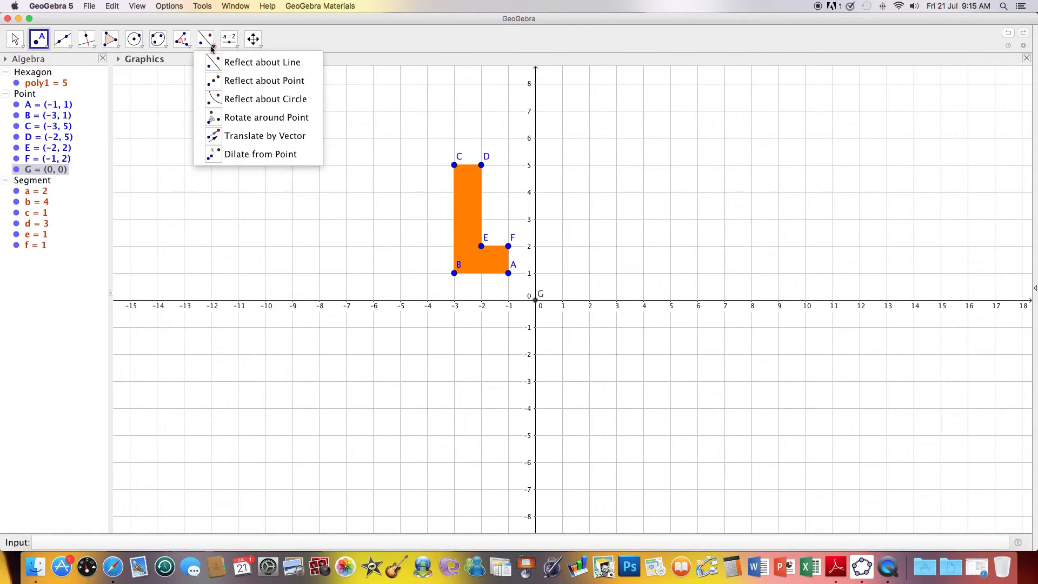
click(228, 118)
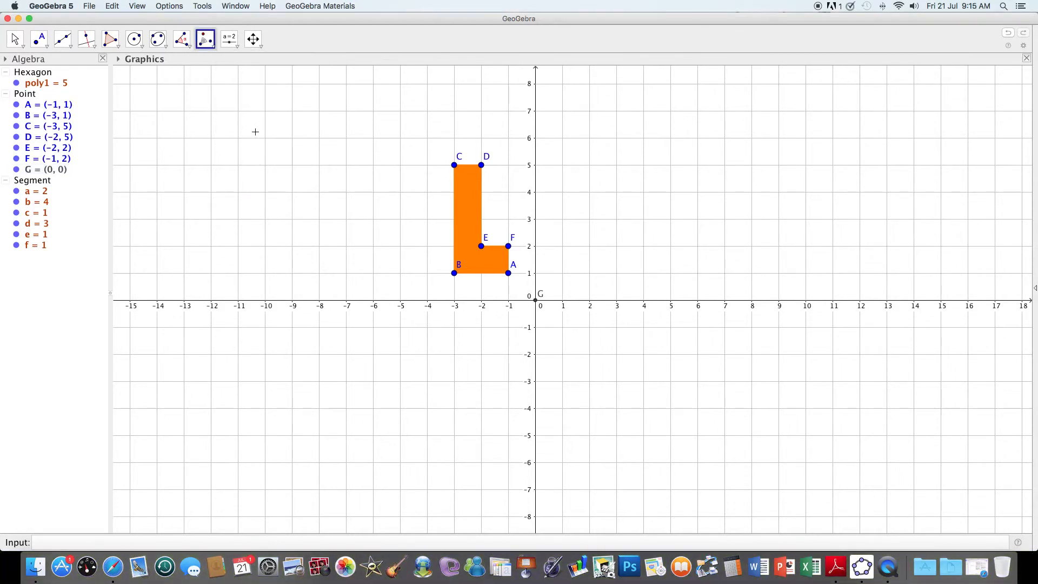
click(462, 222)
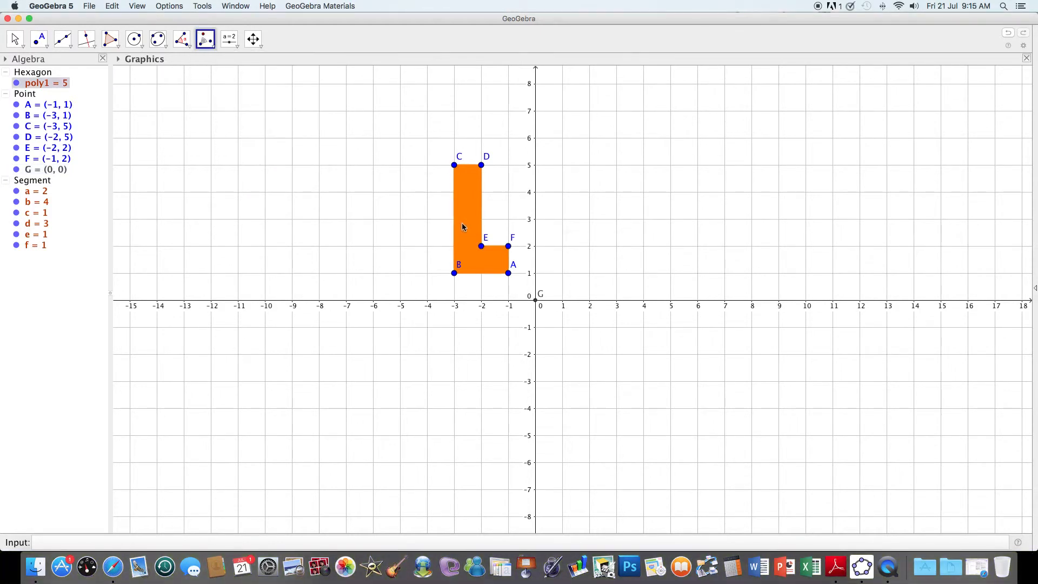
click(536, 301)
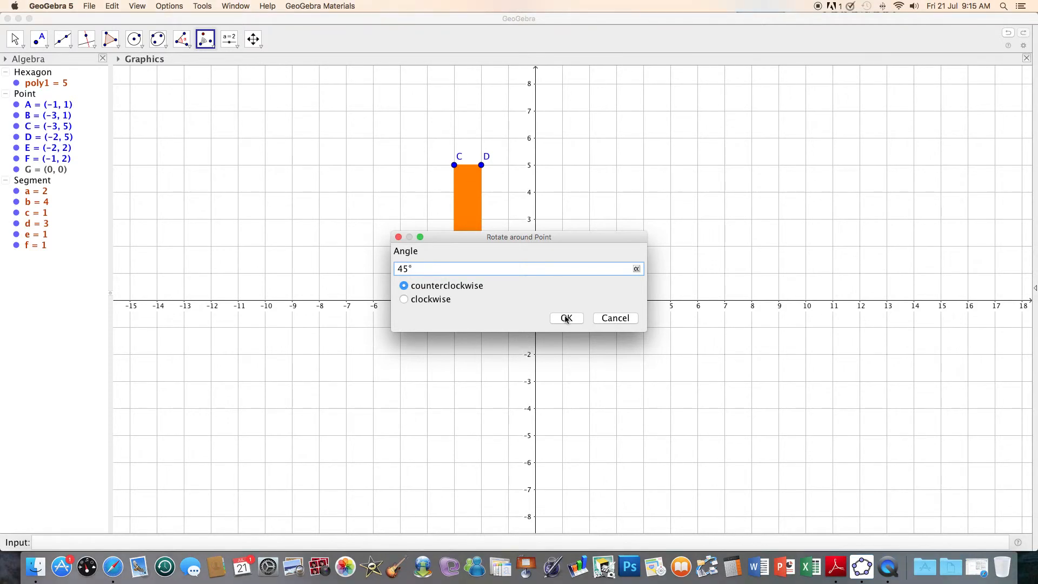
key(BackSpace)
key(BackSpace)
key(BackSpace)
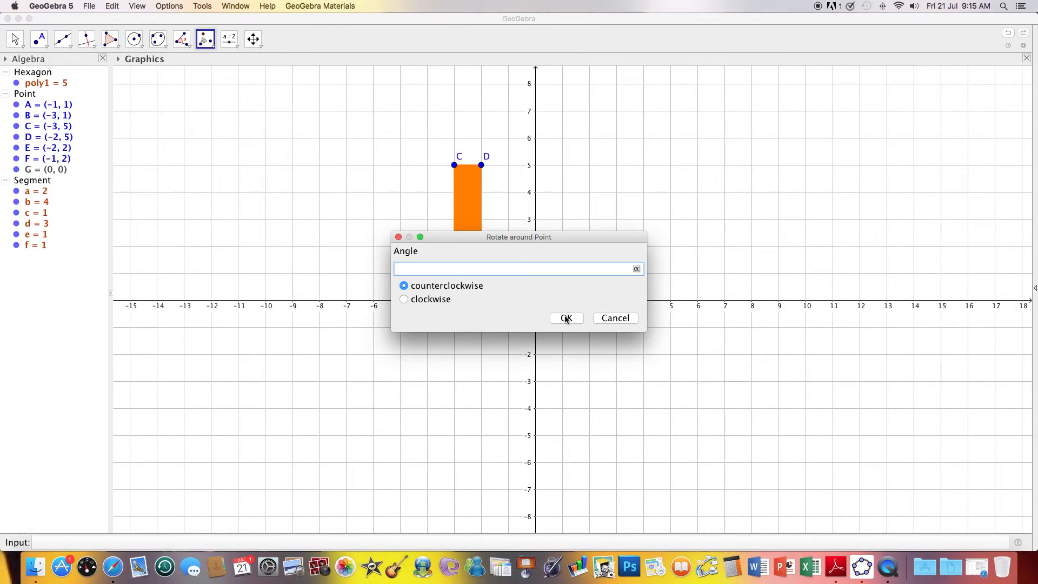
text(90)
click(405, 300)
click(566, 318)
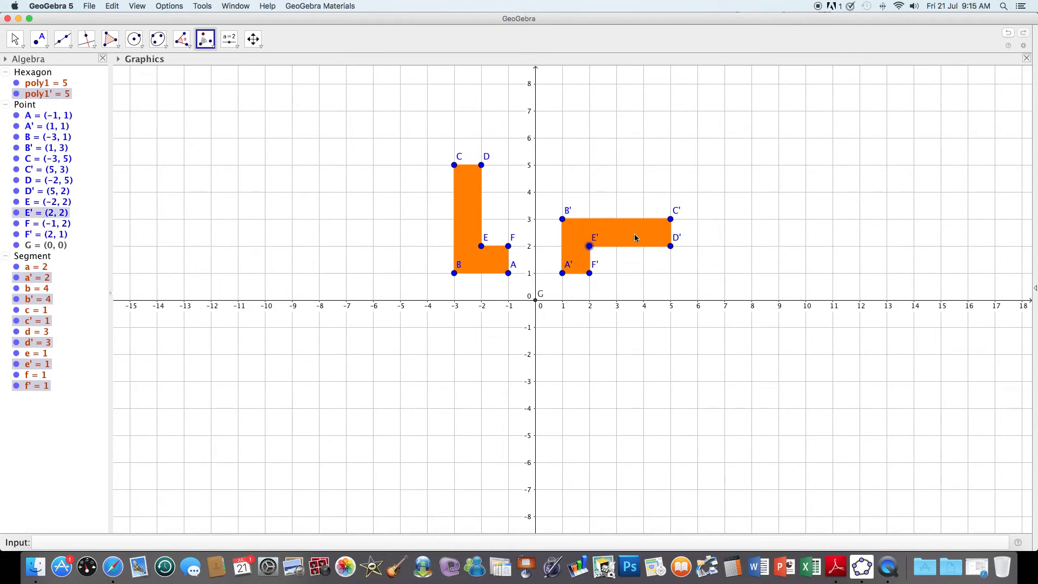
Rotate the original L-shaped polygon around point G by 90° clockwise a second time
click(470, 231)
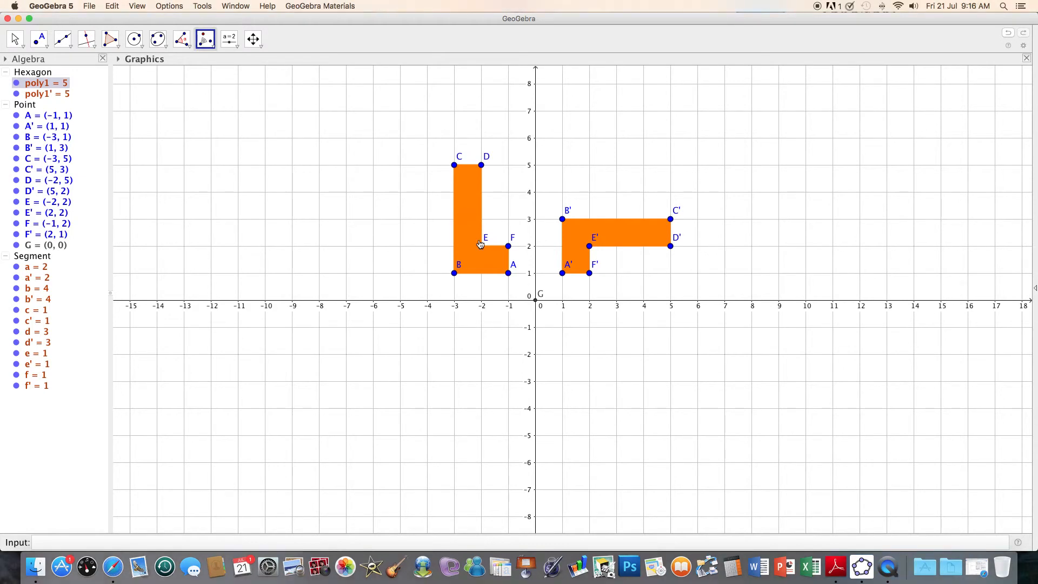
click(538, 305)
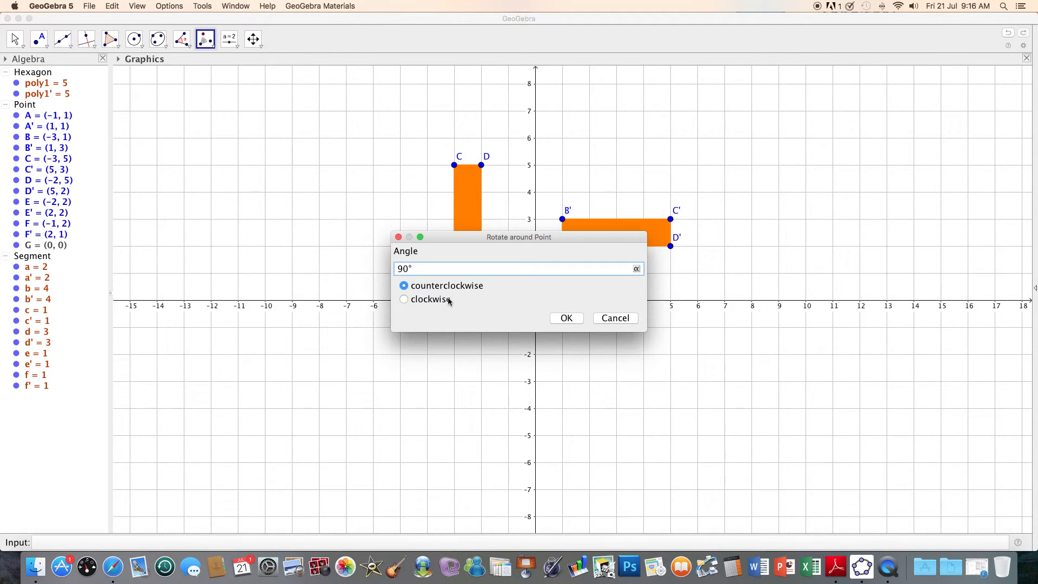
click(403, 299)
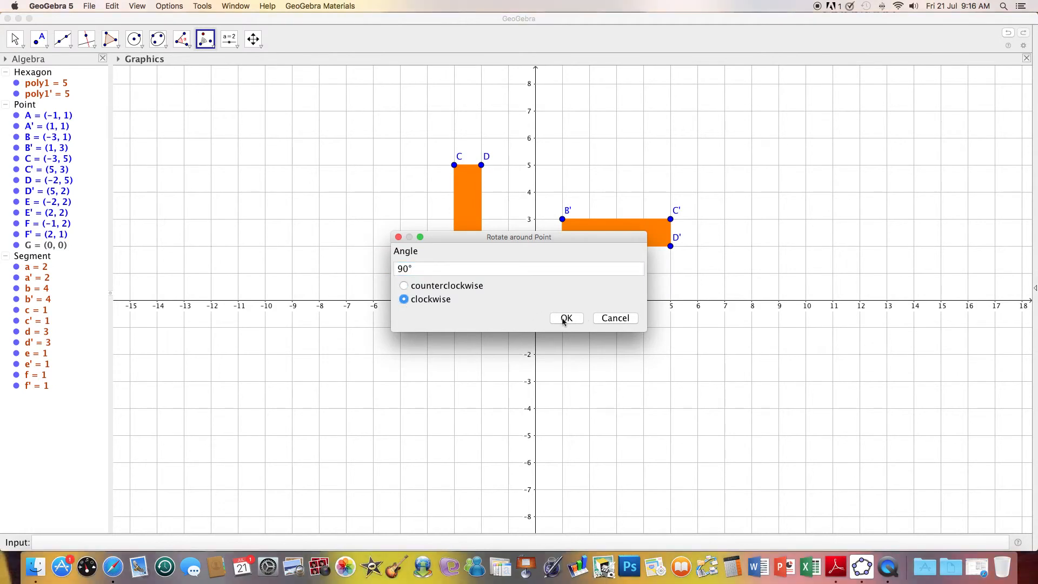
click(578, 321)
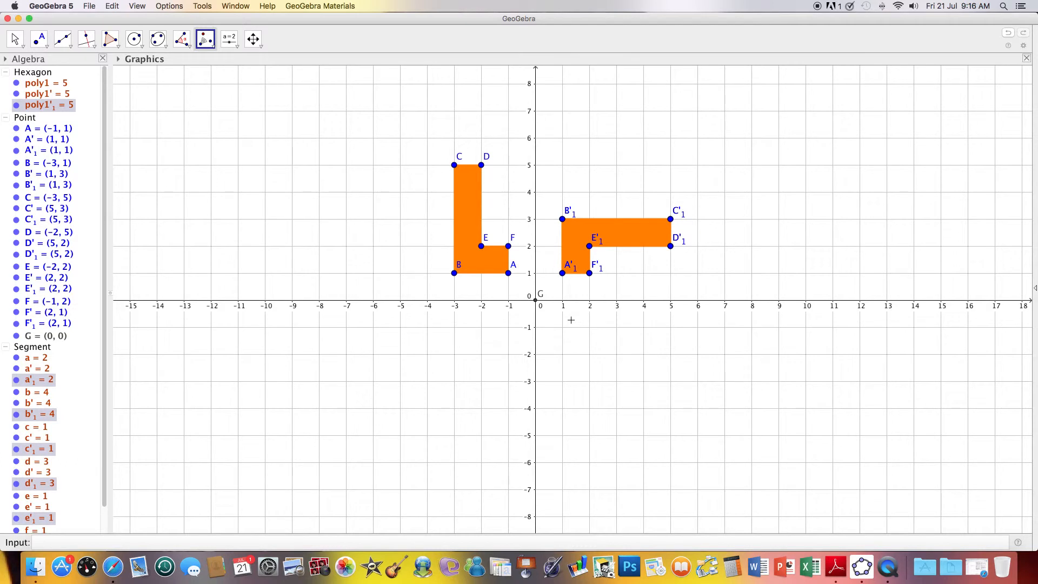
Rotate the original L-shaped polygon 90° counterclockwise around point G
click(481, 263)
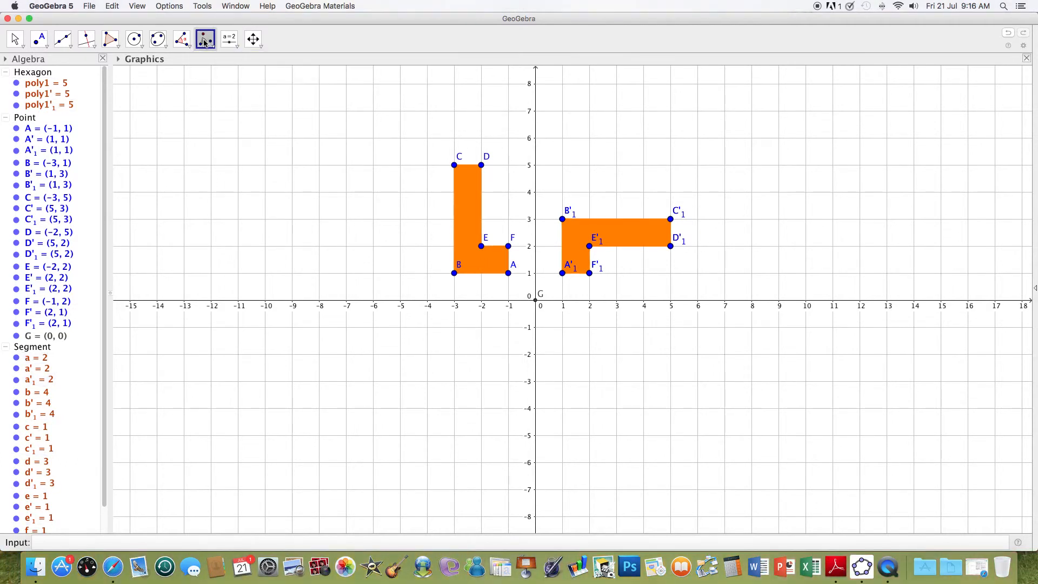
click(466, 238)
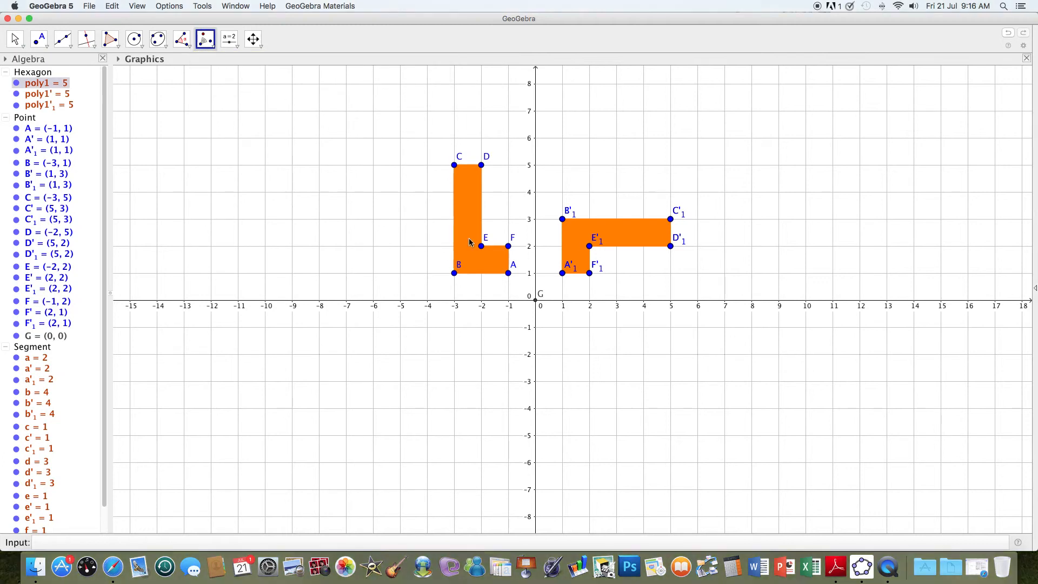
click(535, 301)
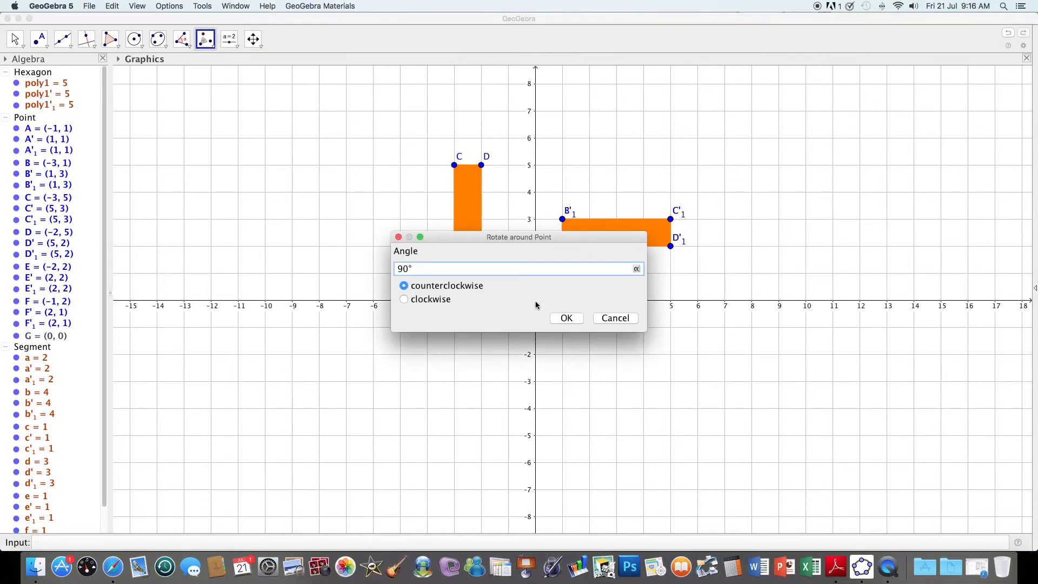
click(567, 318)
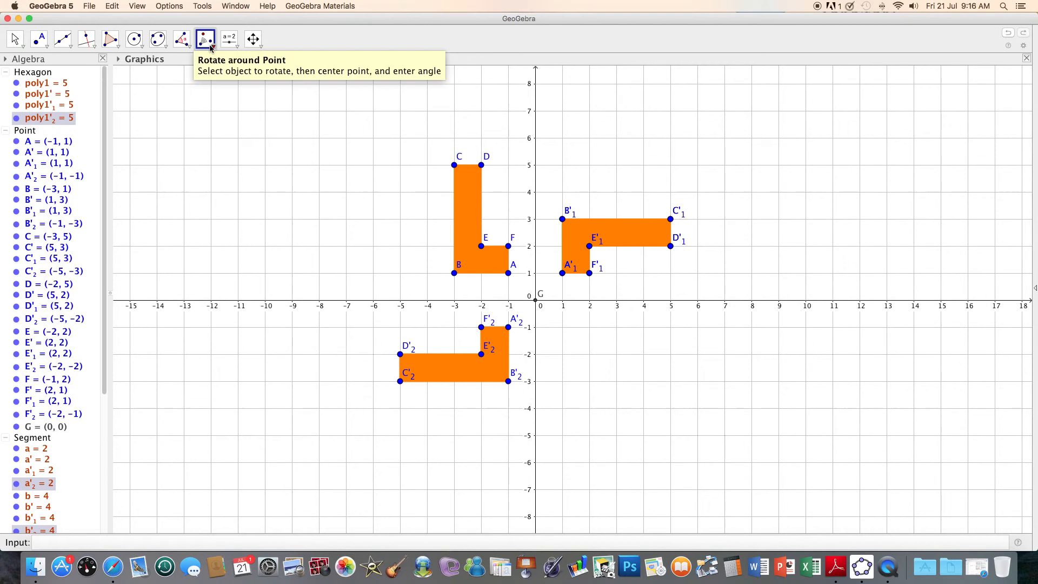
Rotate the original L-shaped polygon 90° counterclockwise around its own vertex C
click(457, 182)
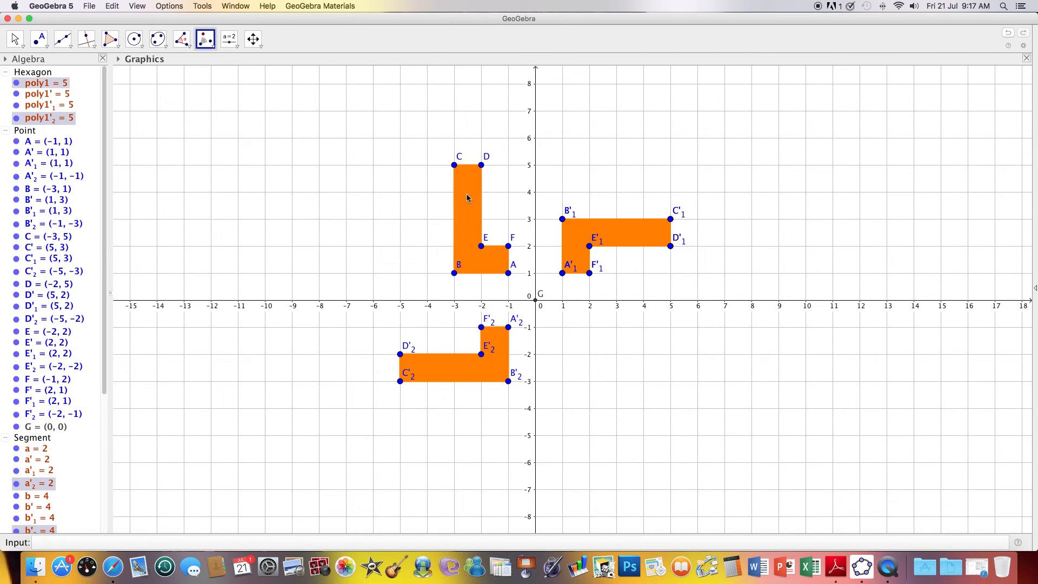
click(455, 168)
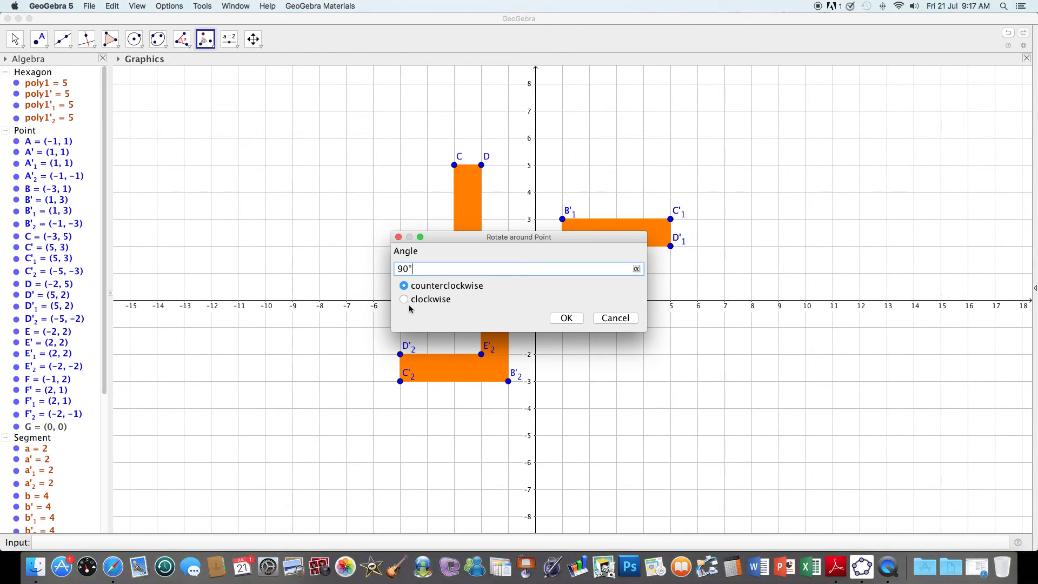
click(567, 319)
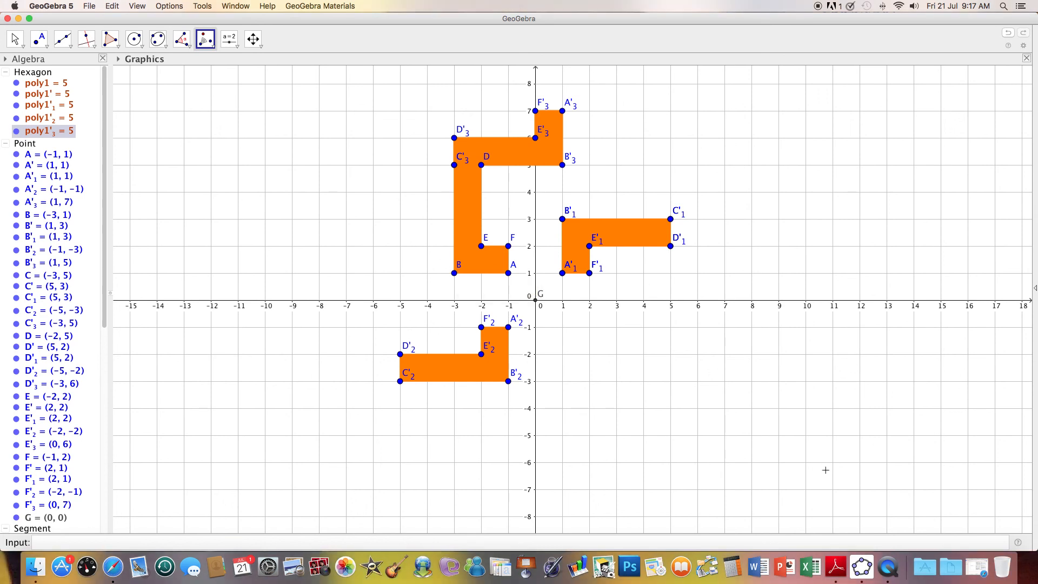
Switch to QuickTime Player, quit it, and name the unsaved screen recording "Rotation Tutorial" in the save prompt
click(888, 566)
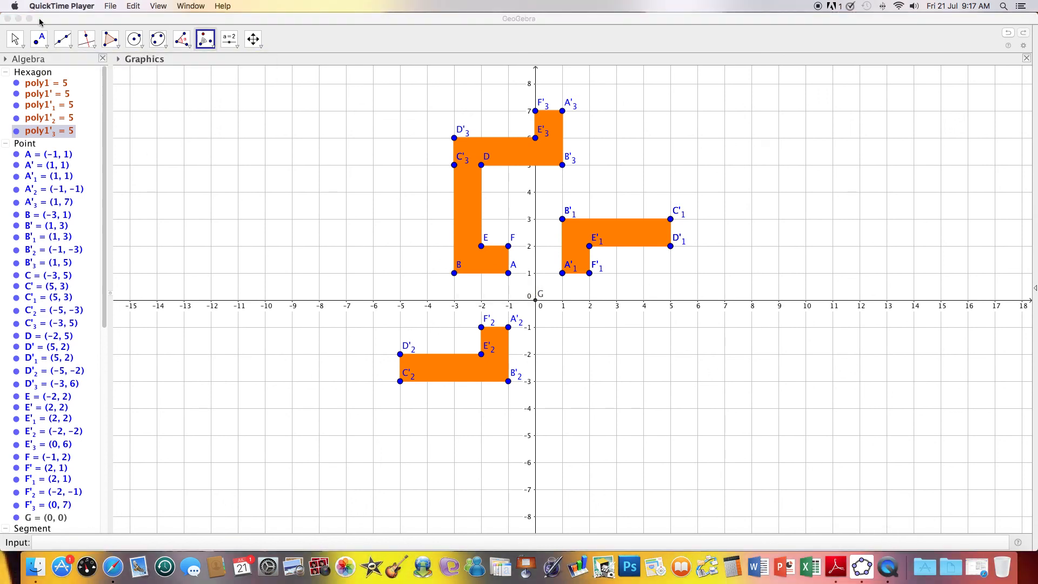
click(61, 6)
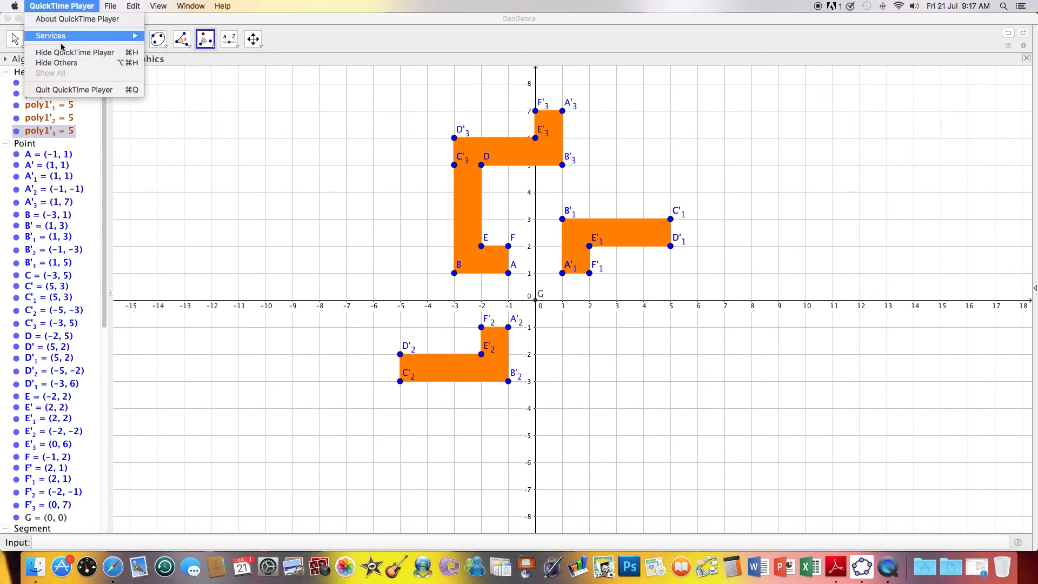
click(68, 90)
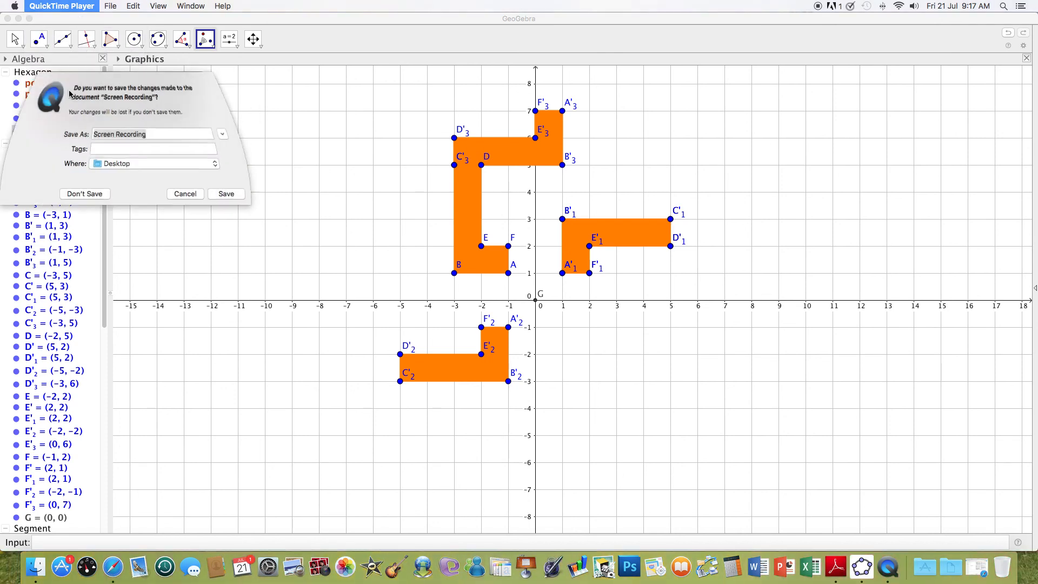
text(Rotation Tutorial)
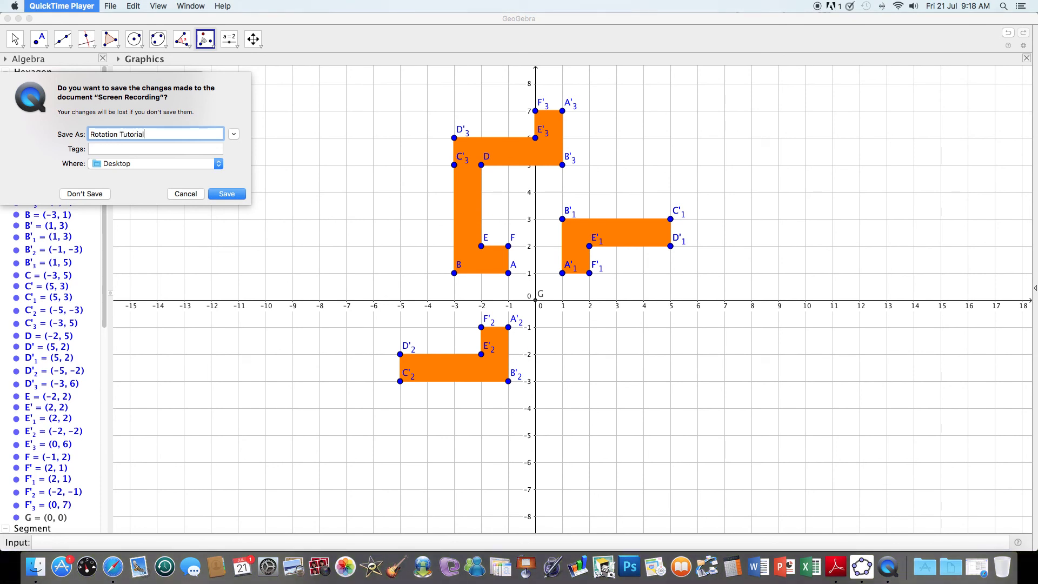